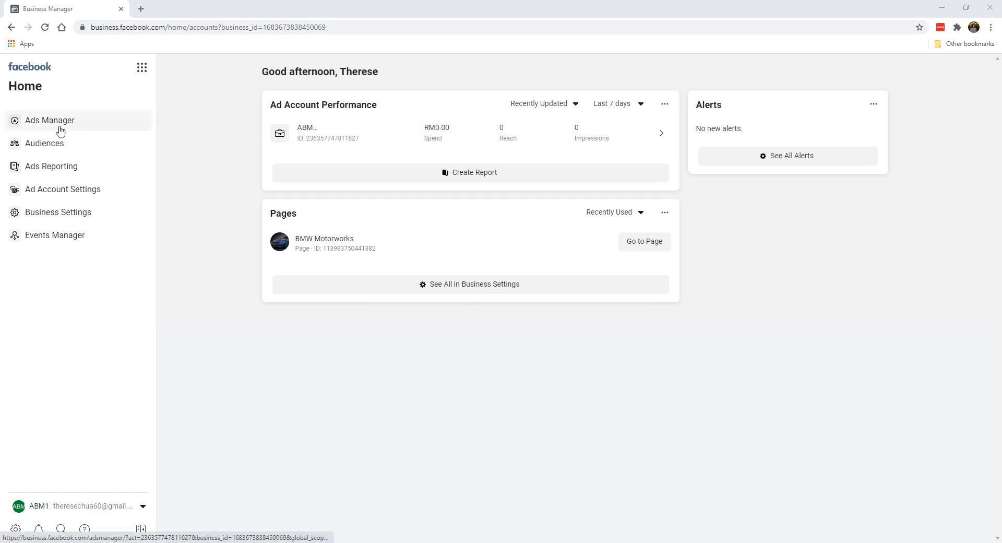
- Open the ad account's campaigns in Ads Manager and bring up the column customization for the campaigns table
left_click(302, 135)
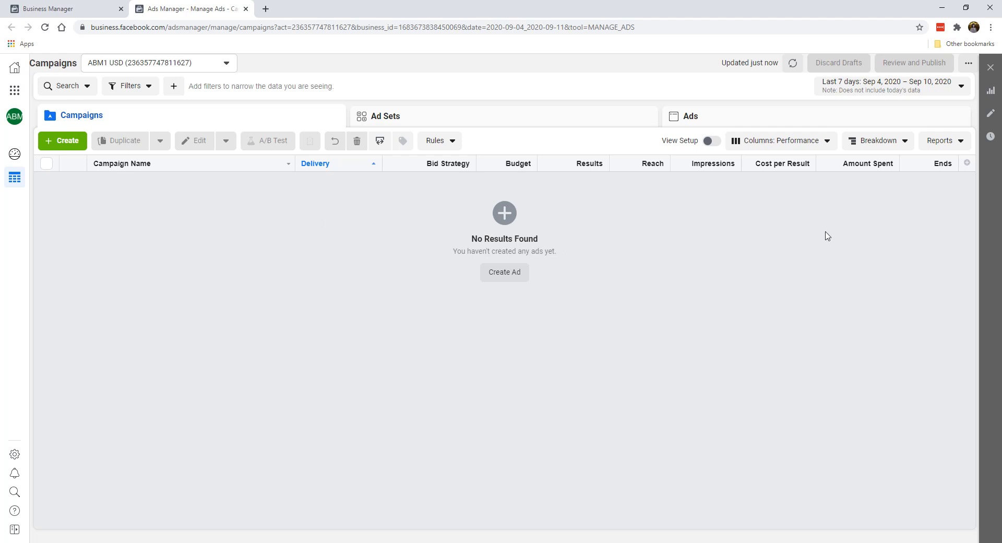
left_click(779, 150)
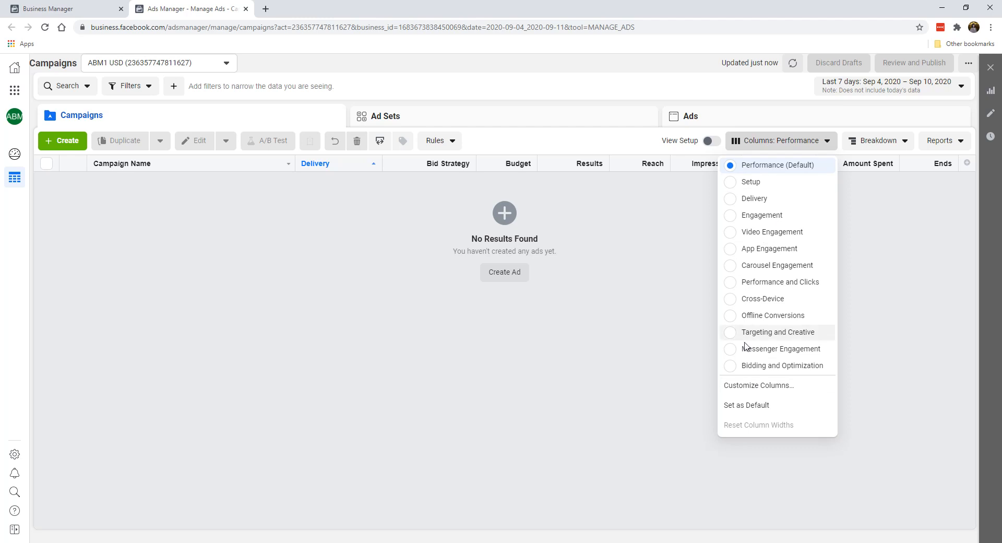
left_click(775, 392)
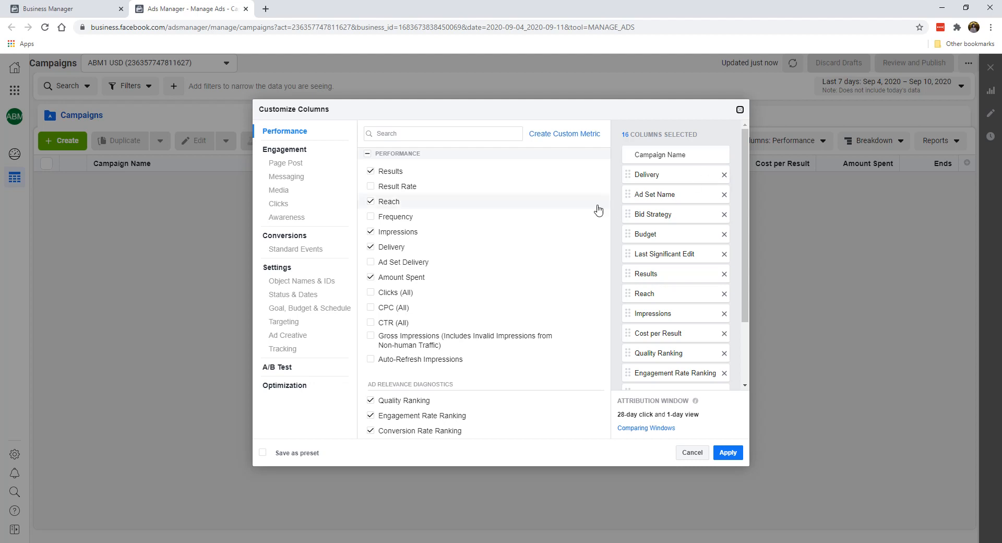
- Remove all the preselected columns from the custom column set, keeping only Campaign Name
mouse_move(598, 210)
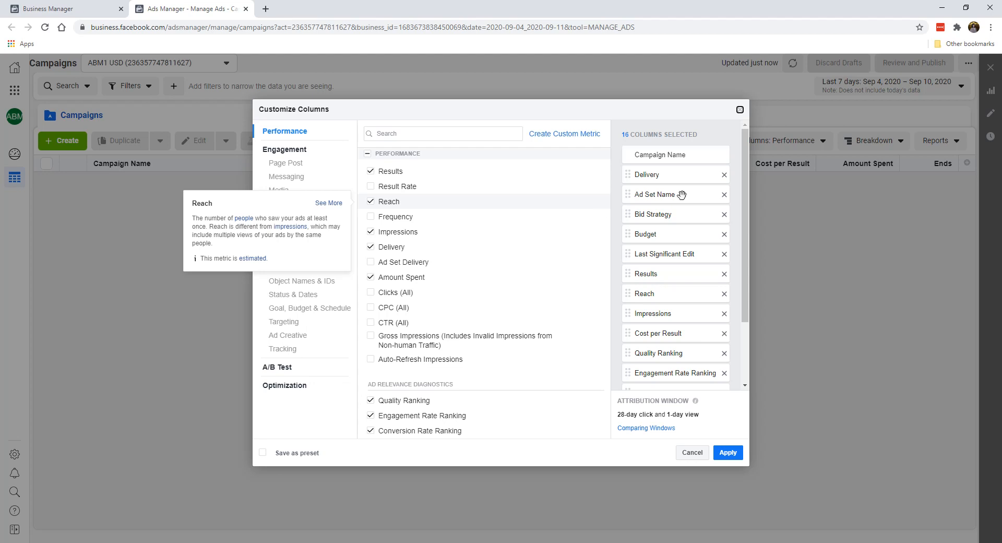
left_click(724, 174)
left_click(725, 174)
left_click(724, 175)
left_click(724, 175)
left_click(725, 175)
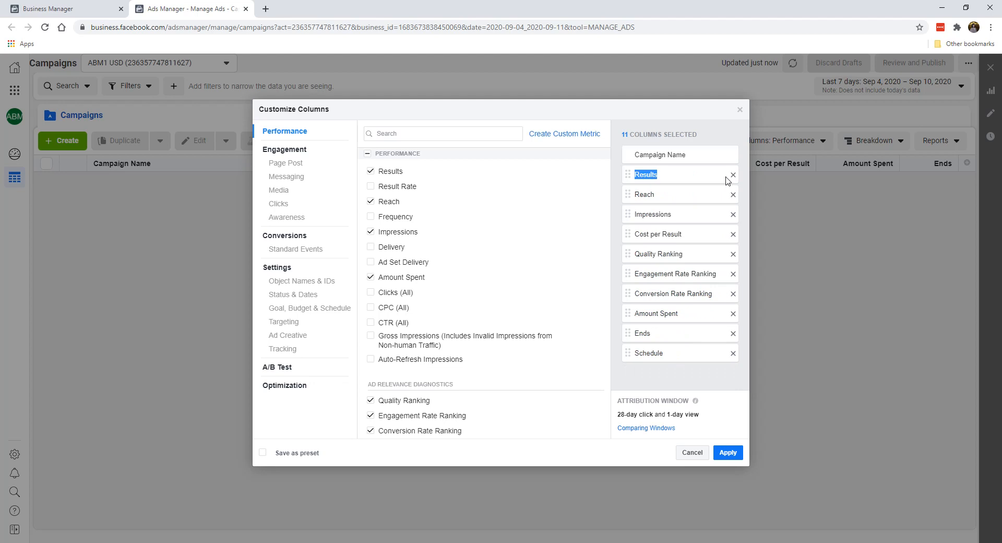
left_click(733, 176)
left_click(733, 175)
left_click(733, 175)
left_click(733, 175)
left_click(733, 176)
left_click(734, 176)
left_click(734, 175)
left_click(733, 175)
left_click(733, 175)
left_click(733, 175)
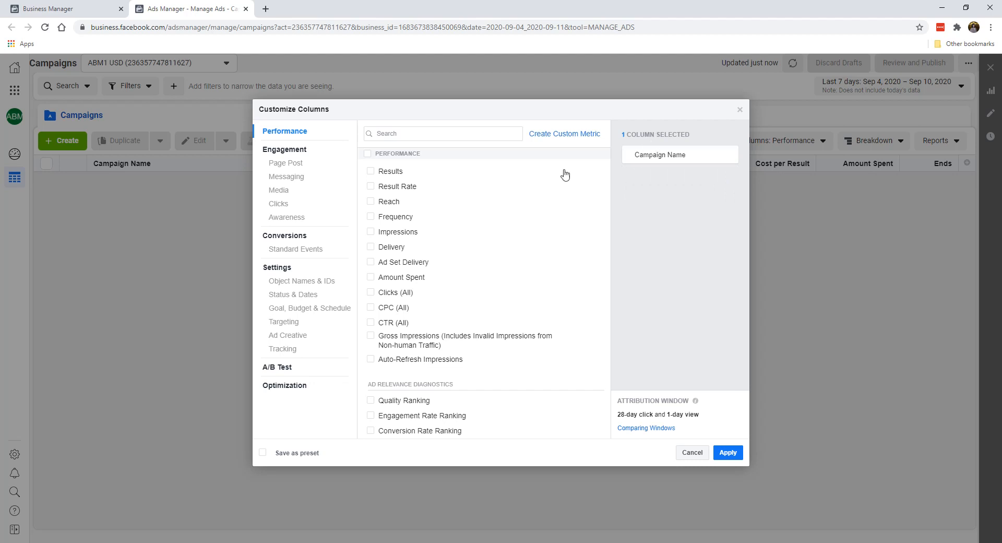
- Add the Ad Set Delivery metric from the Performance group to the selected columns
mouse_move(537, 196)
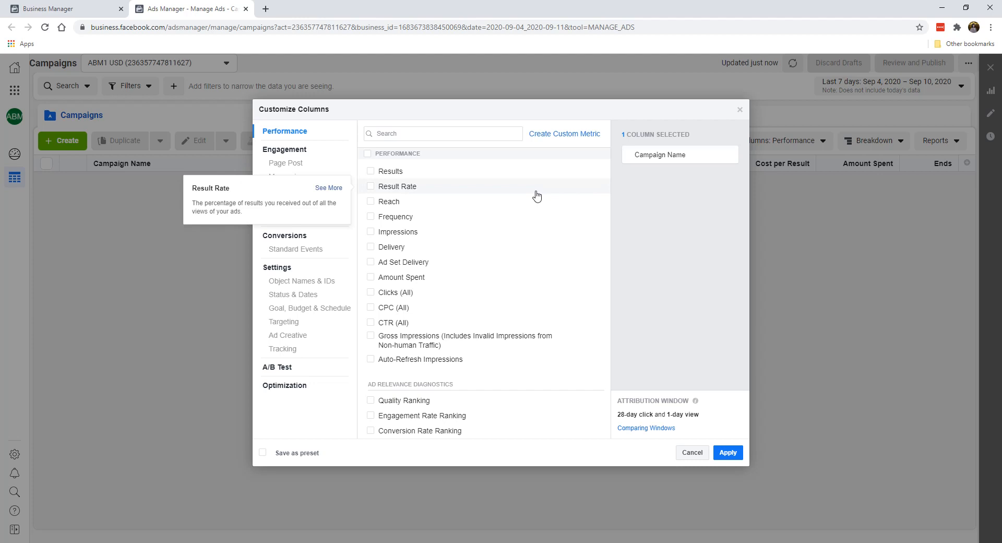
left_click(489, 133)
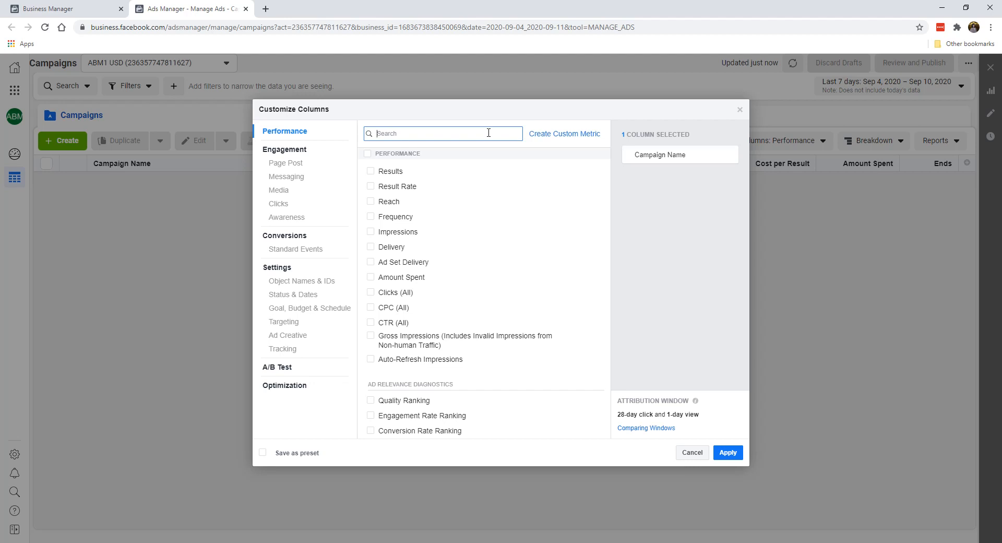
left_click(409, 263)
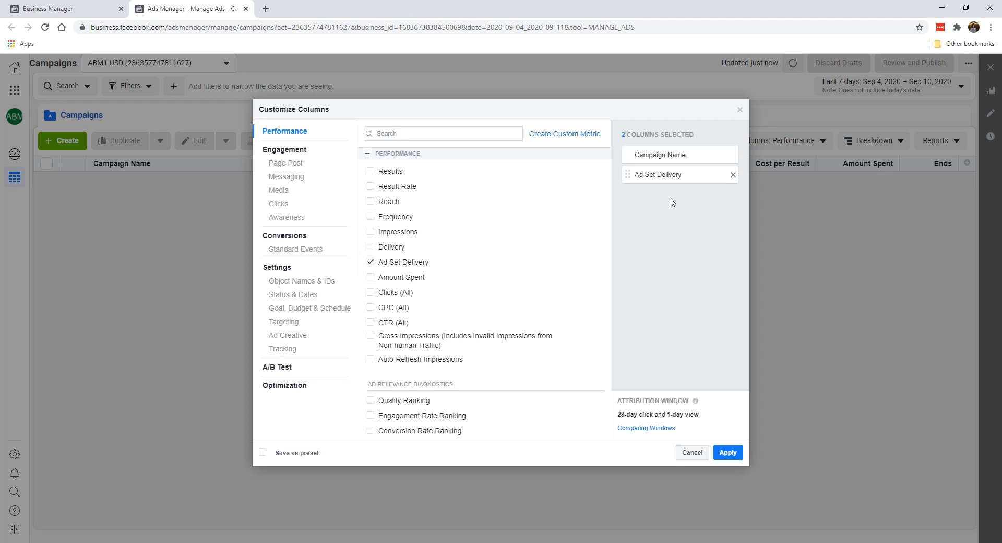
left_click(482, 137)
type("bu")
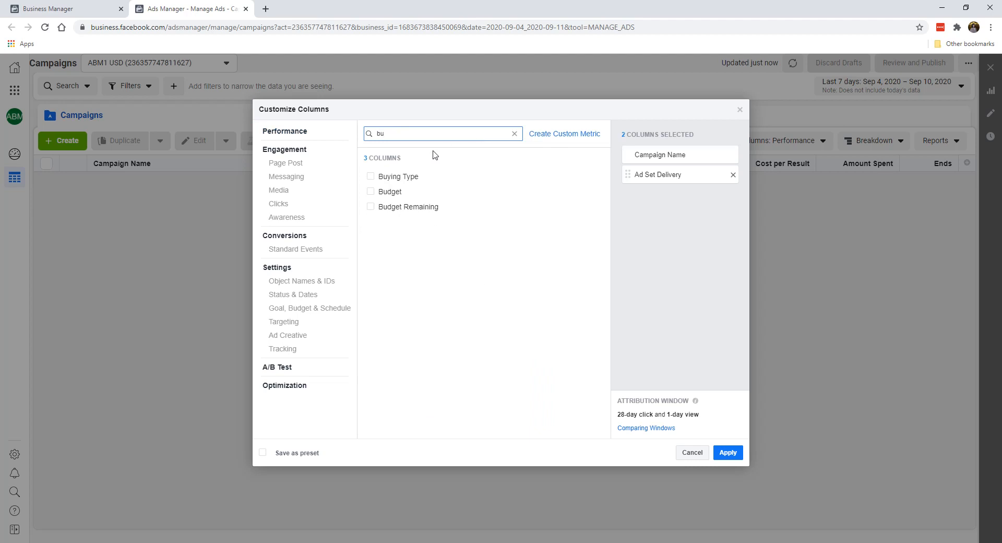
key("BackSpace")
key("BackSpace")
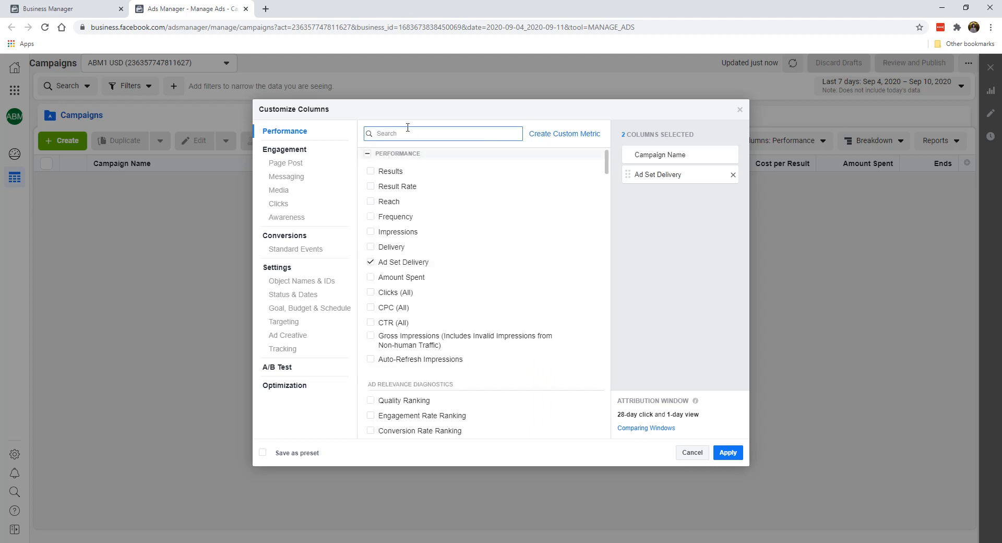
mouse_move(605, 173)
left_mouse_down()
mouse_move(605, 421)
mouse_move(628, 275)
mouse_move(618, 161)
left_mouse_up()
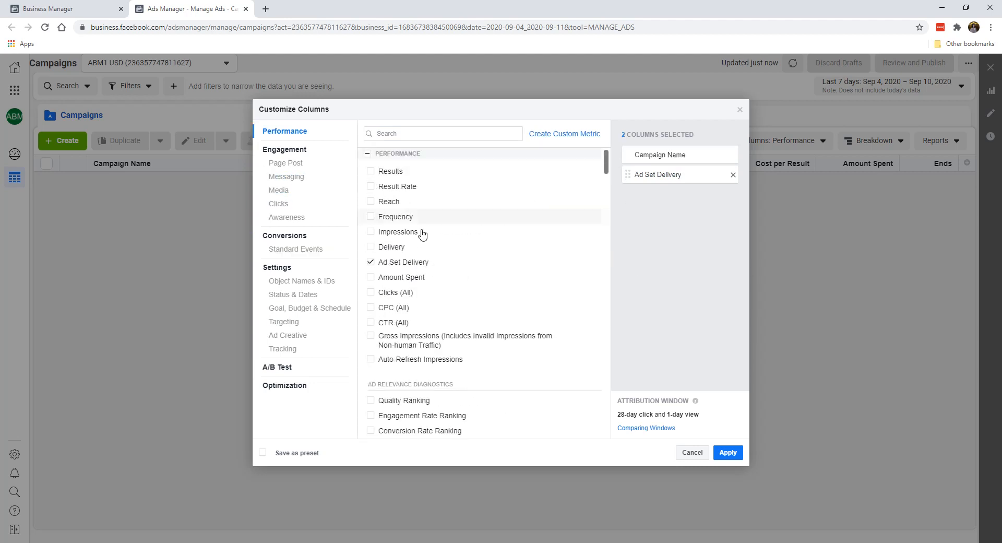
scroll(599, 212, "down", 15)
scroll(590, 379, "up", 15)
- Find the budget metrics with the search term "budg" and add the Budget column
left_click(397, 132)
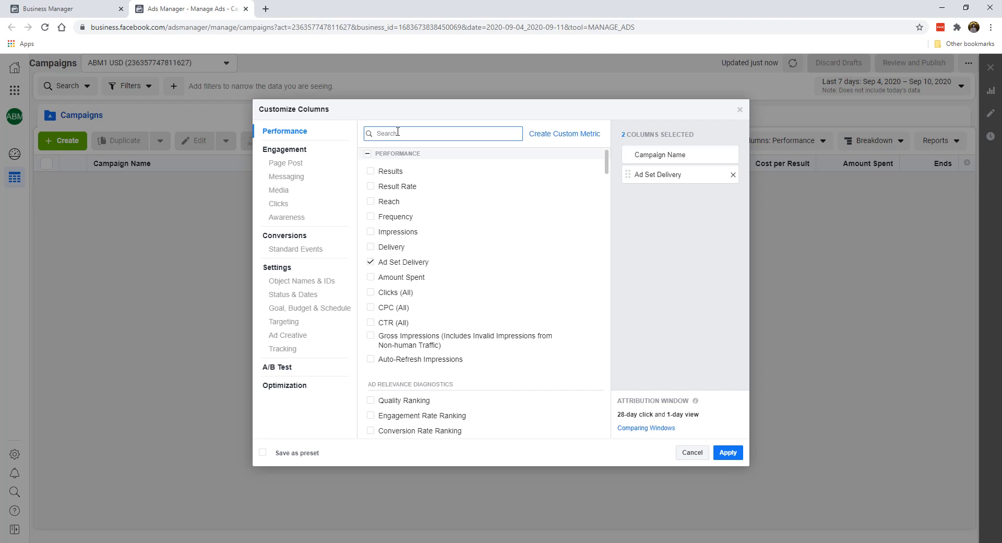
type("budg")
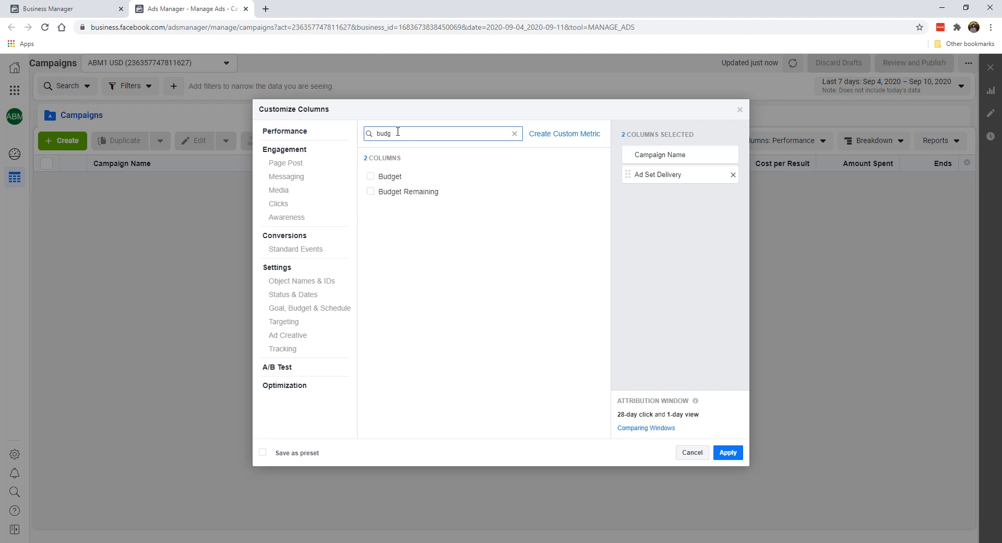
left_click(371, 177)
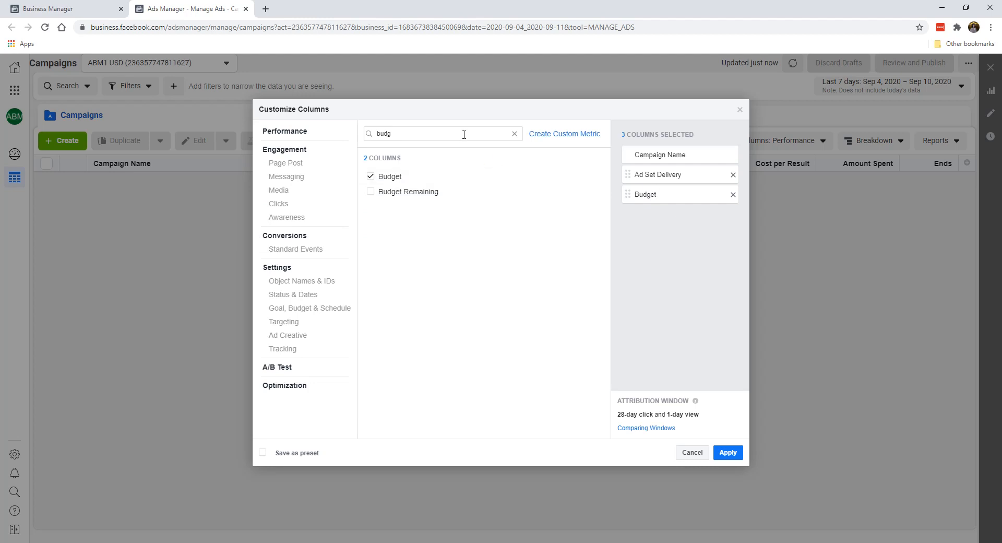
- Replace the metric search term with "amount" and add the Amount Spent column
left_click_drag(464, 134, 349, 119)
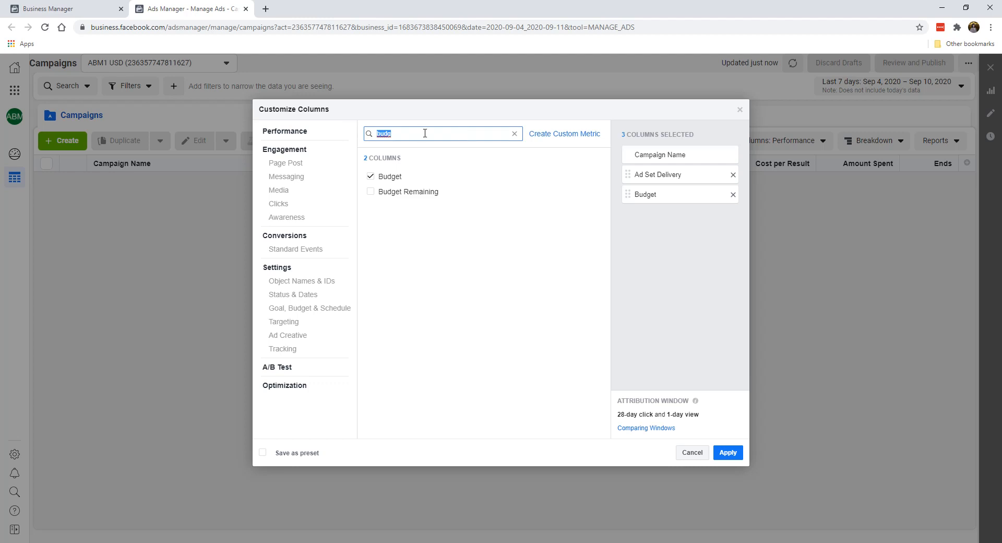
key("BackSpace")
type("amount")
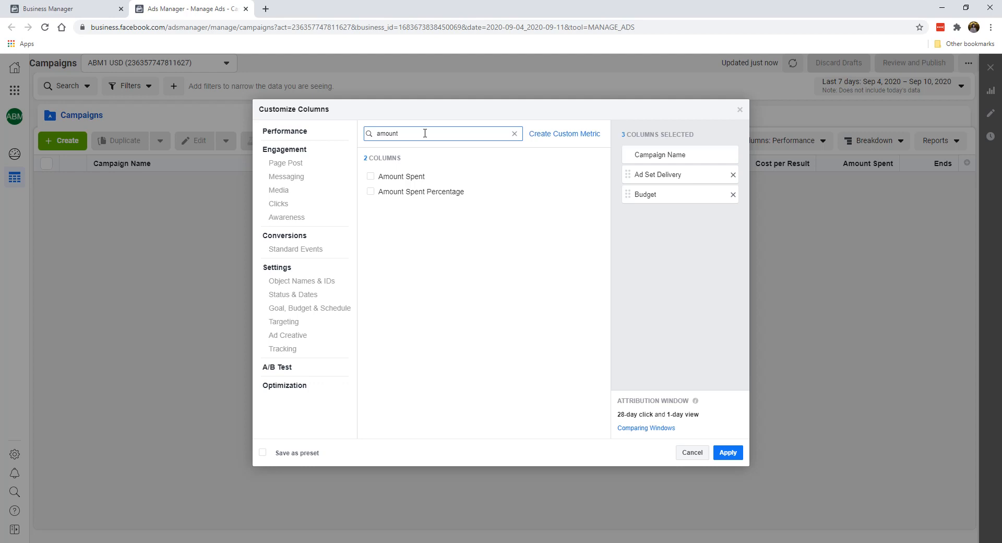
left_click(408, 176)
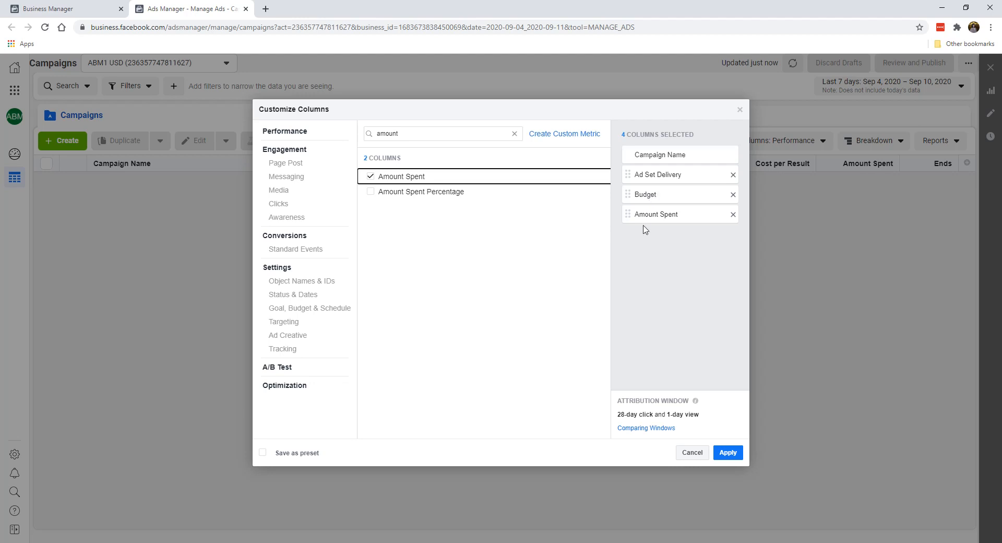
- Search the metrics for "impr" and add the Impressions and CPM (Cost per 1,000 Impressions) columns
left_click_drag(416, 134, 344, 128)
key("BackSpace")
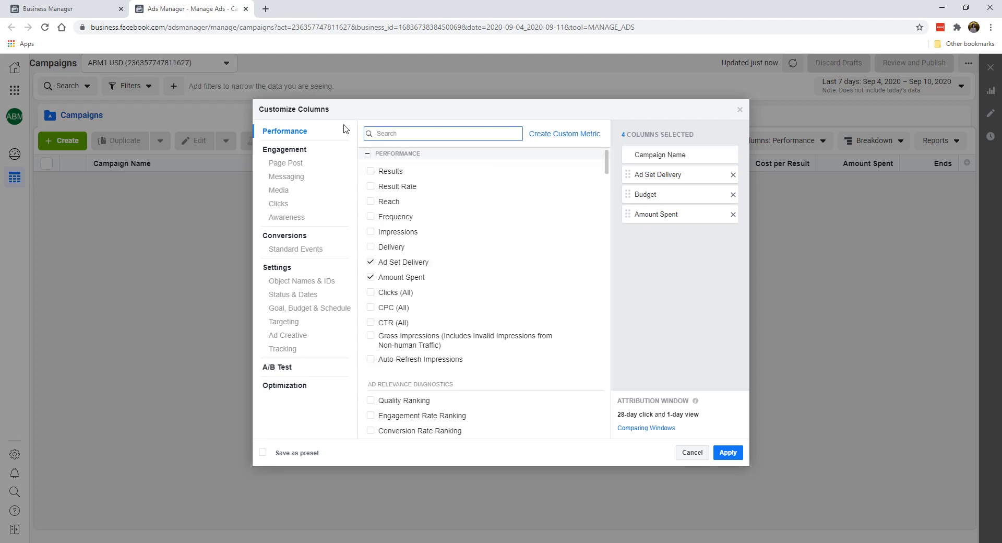
type("impr")
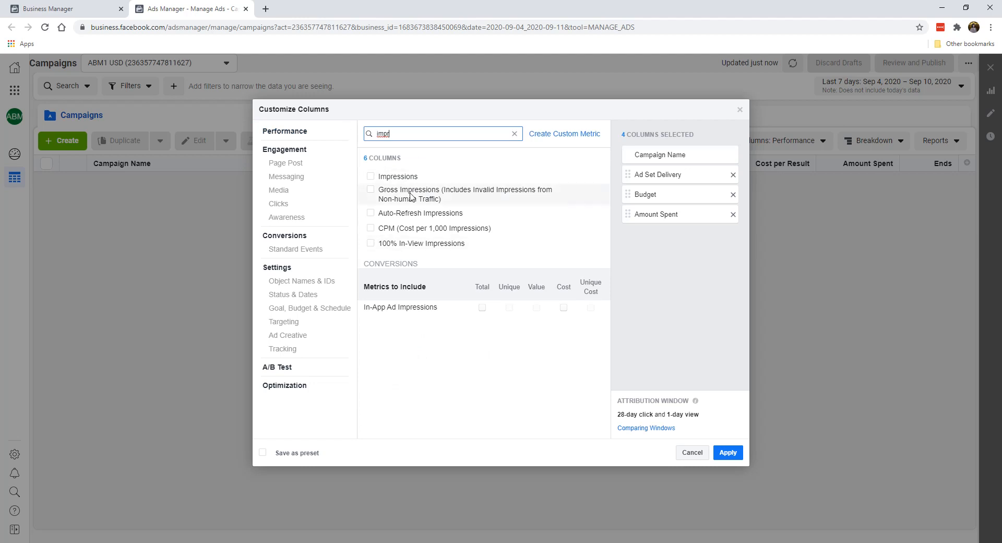
left_click(371, 178)
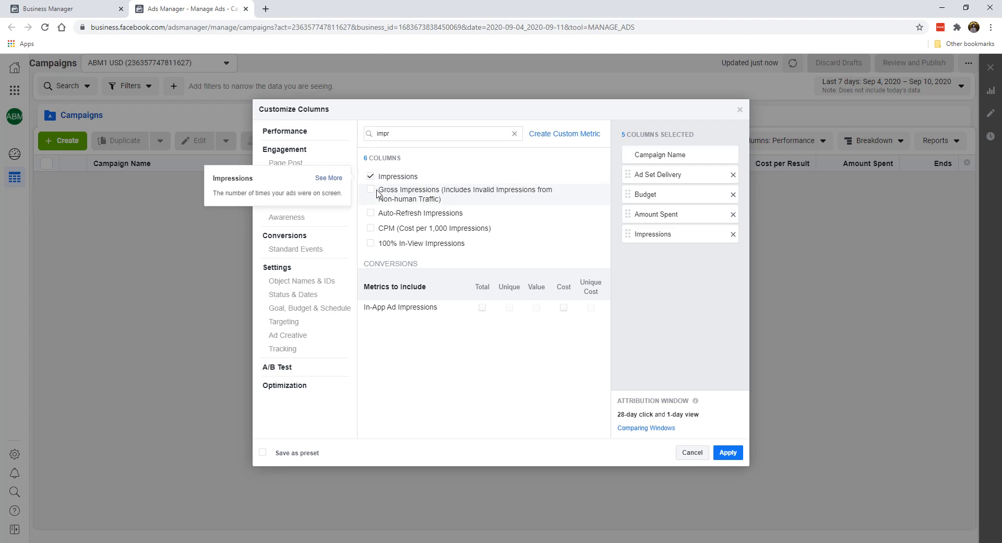
left_click(371, 228)
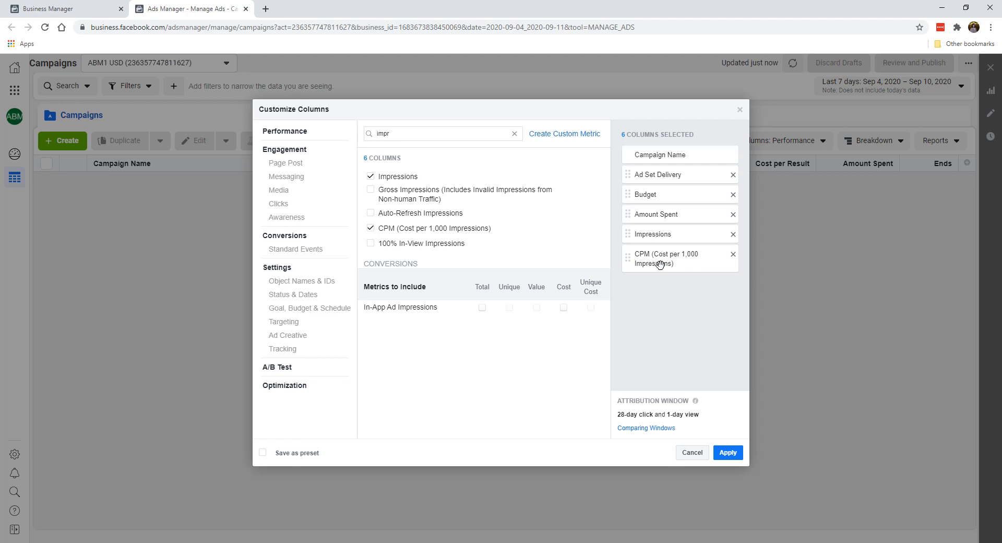
- Try out a Reach column placed between Amount Spent and Impressions, and remove it from the selected columns again
left_click(515, 133)
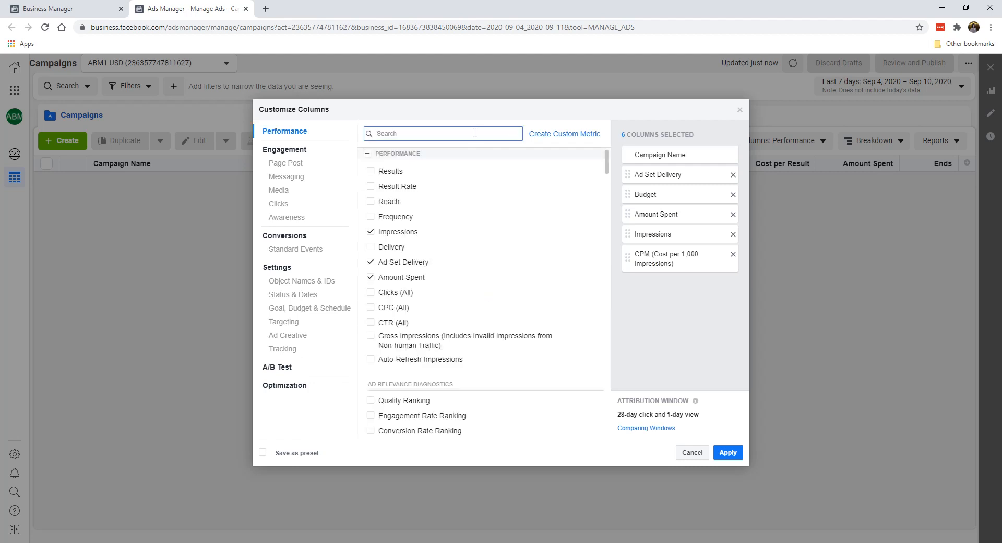
type("reac")
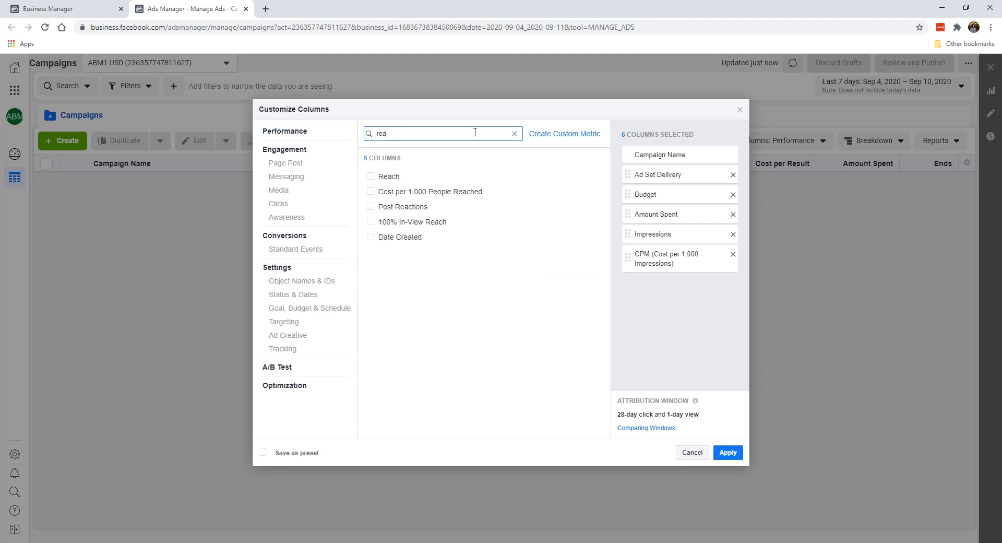
left_click(443, 175)
left_click_drag(640, 286, 662, 291)
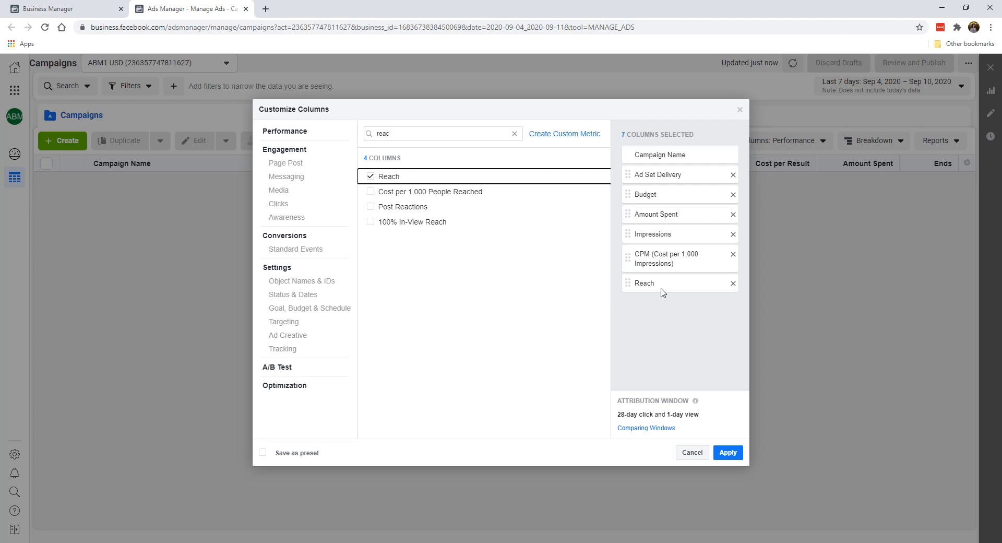
left_click_drag(645, 283, 651, 228)
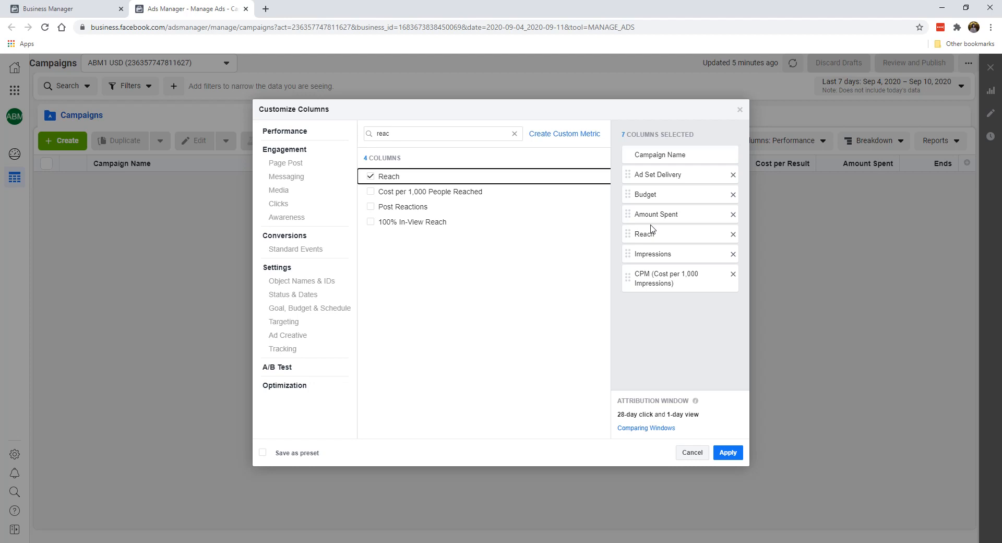
left_click(733, 234)
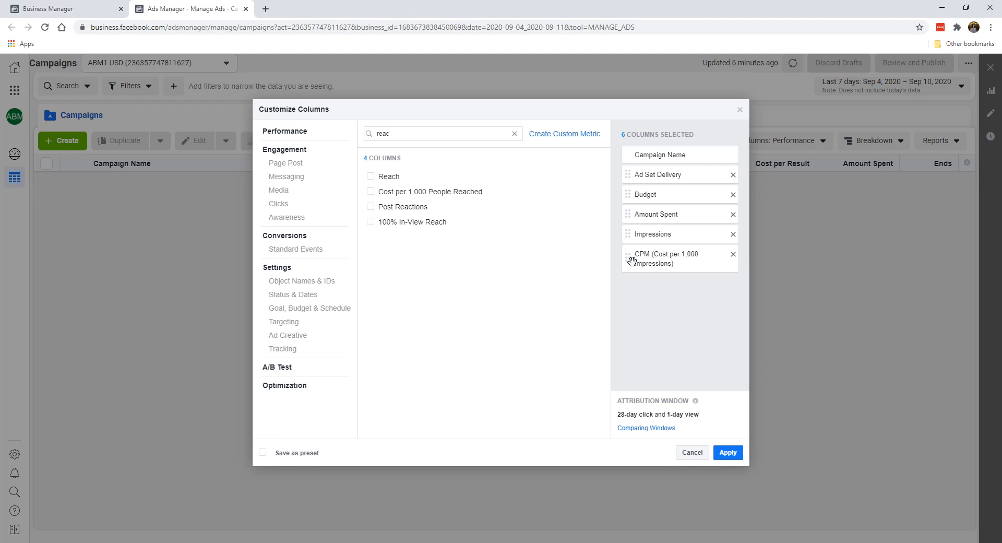
- Search the metrics for "link" and add the Link Clicks and CPC (Cost per Link Click) columns
left_click(514, 133)
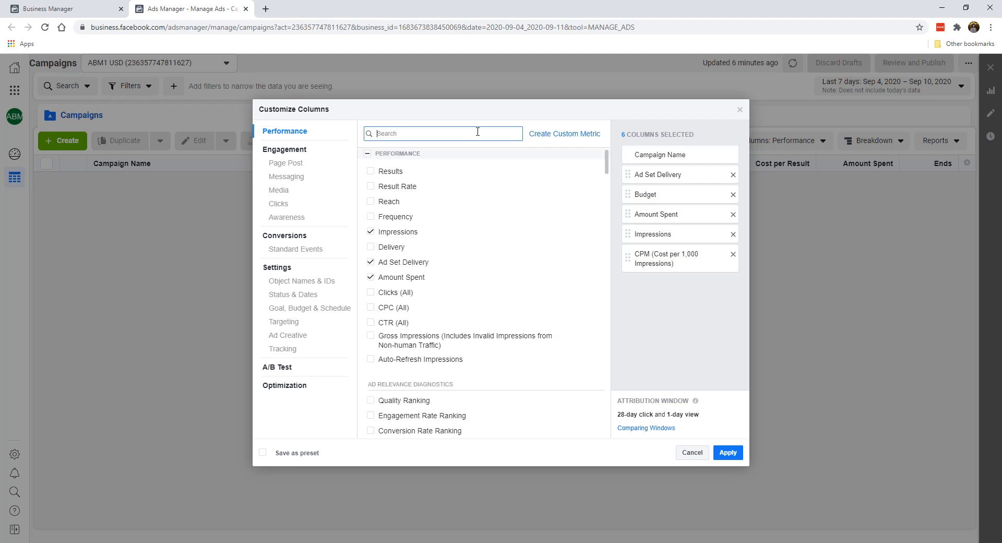
type("link")
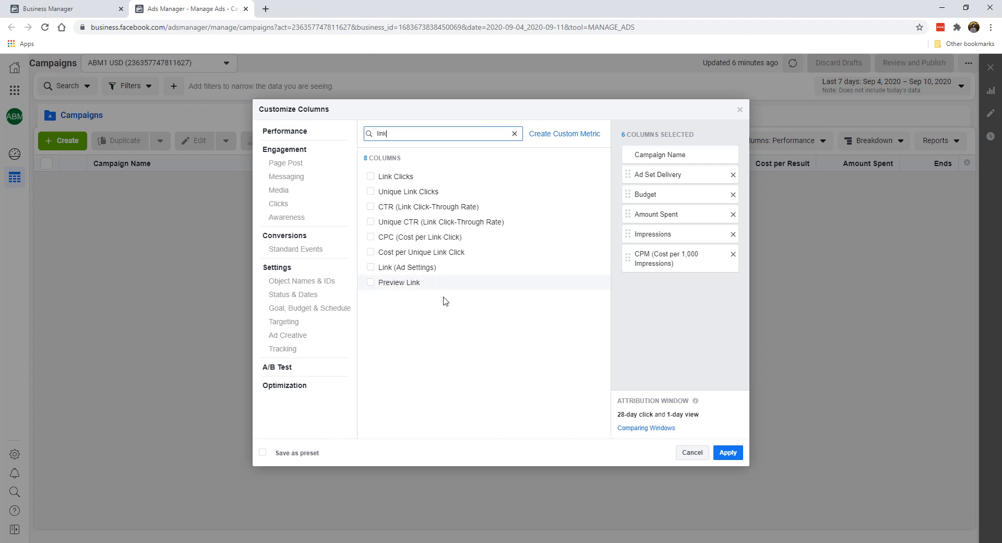
left_click(402, 177)
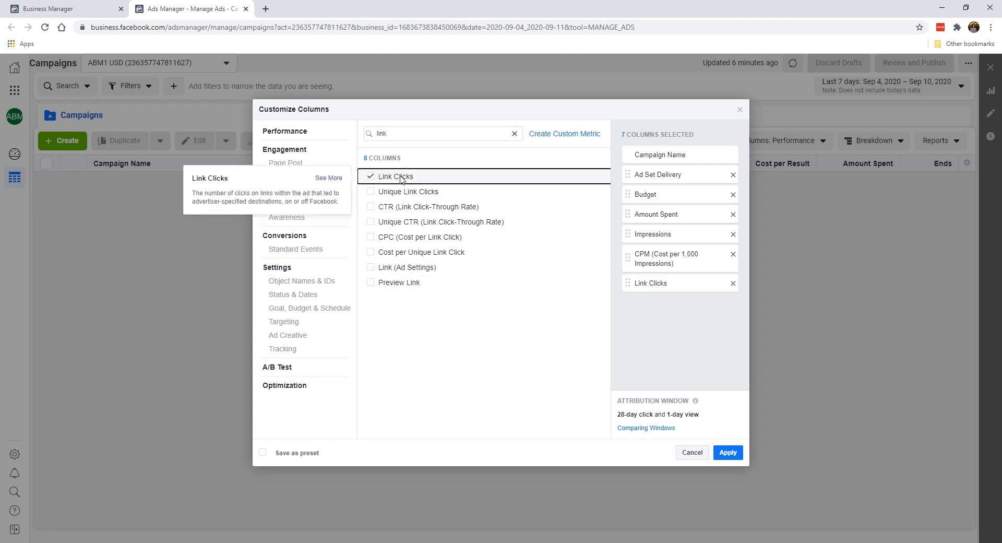
left_click(395, 243)
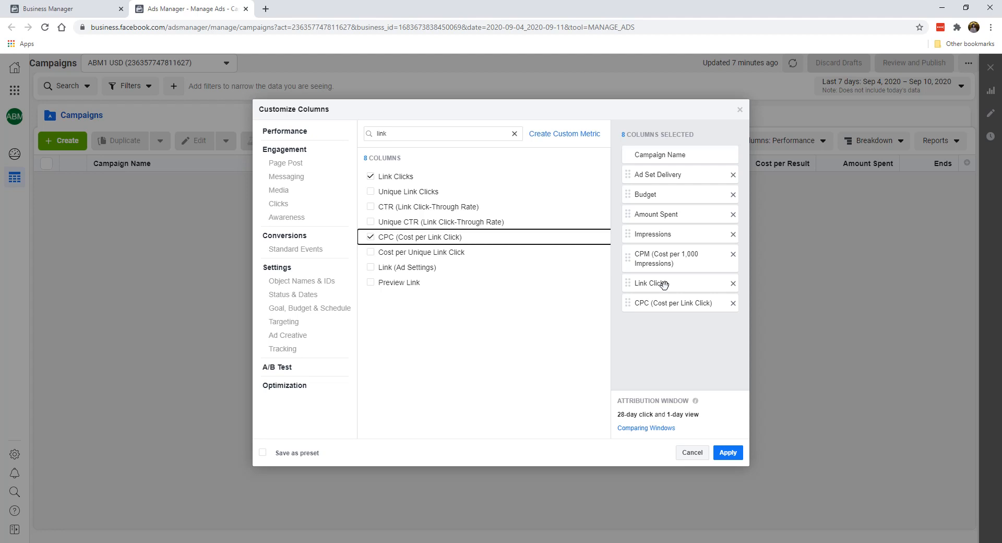
- Search the metrics for "ctr", add the CTR (Link Click-Through Rate) and CTR (All) columns, and clear the search
left_click(514, 134)
type("ctr")
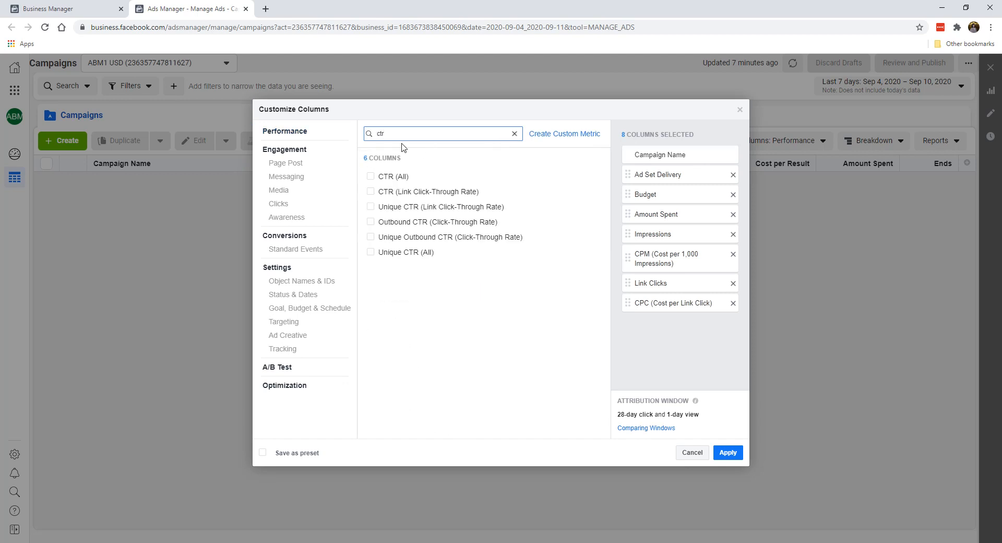
left_click(421, 193)
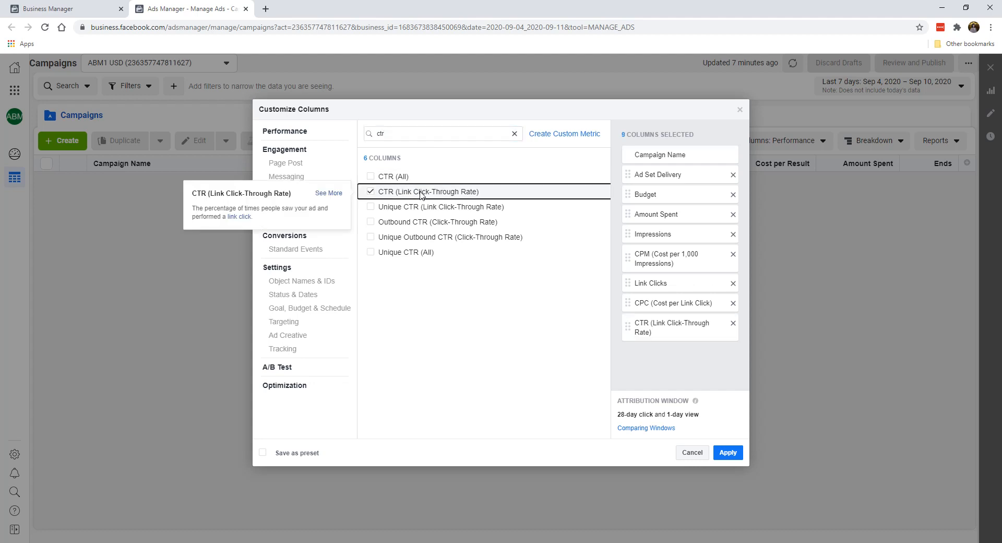
left_click(405, 177)
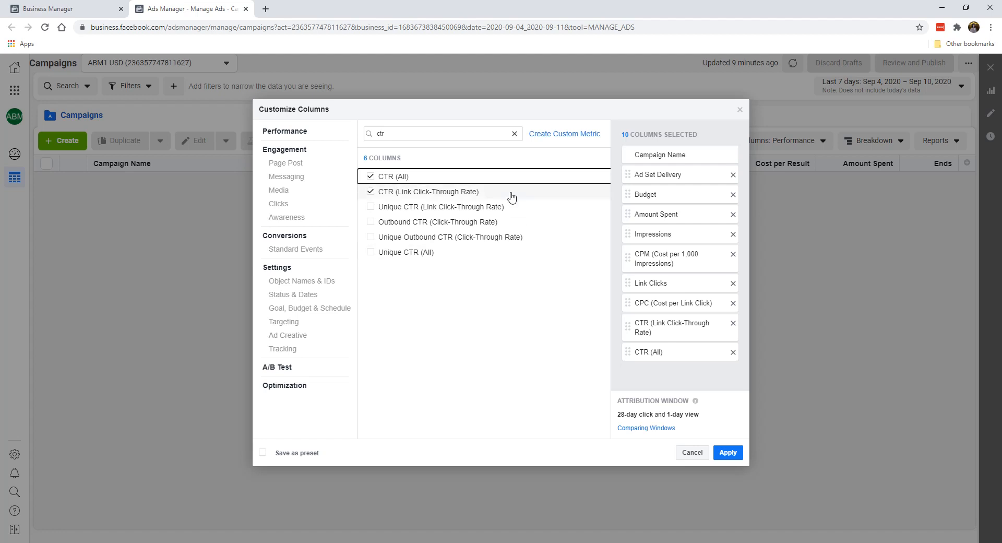
left_click_drag(401, 136, 350, 143)
key("BackSpace")
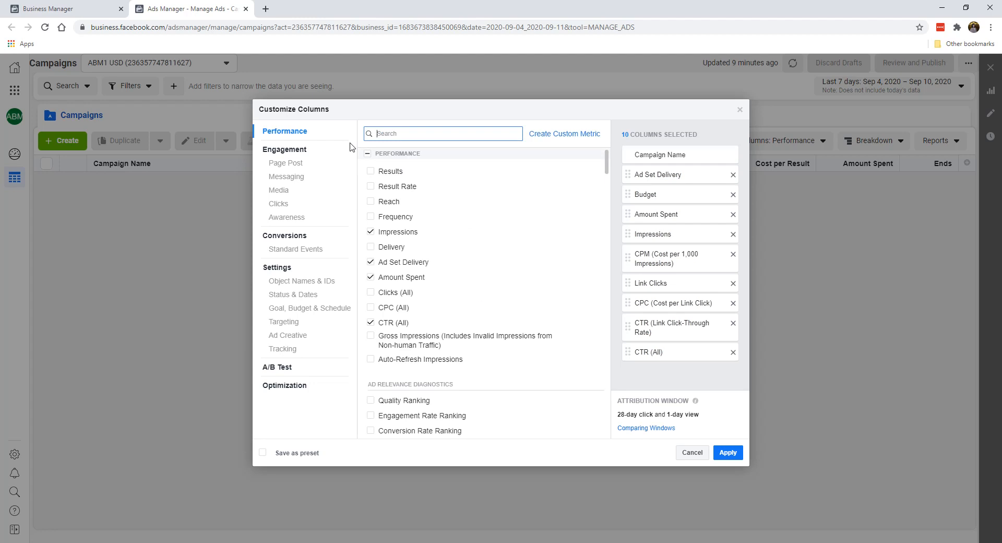
- Search the metrics for "lead", add the Leads total and cost columns, and deselect the Website, Offline and On-Facebook Leads sub-columns
type("lead")
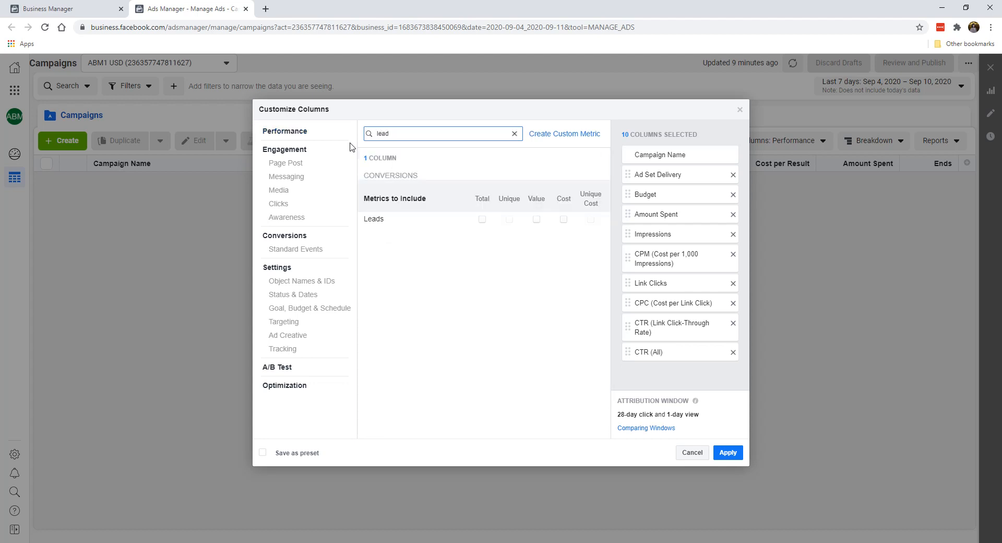
left_click(482, 221)
left_click(564, 220)
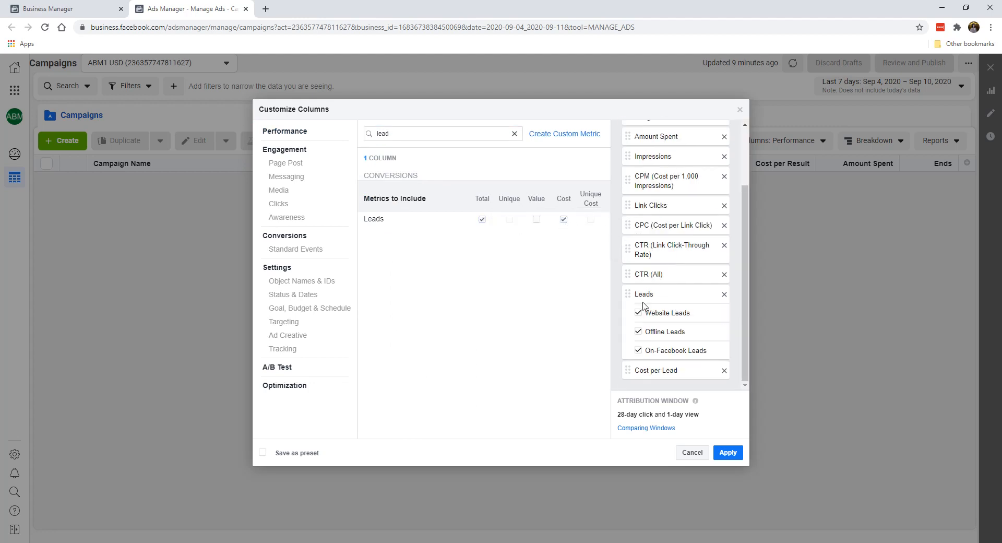
left_click(638, 331)
left_click(638, 313)
left_click(638, 350)
- Review the full list of selected columns from Campaign Name down to Cost per Lead
scroll(677, 284, "up", 2)
scroll(678, 277, "down", 2)
scroll(678, 292, "up", 3)
scroll(673, 251, "down", 3)
scroll(675, 229, "up", 3)
scroll(673, 228, "down", 3)
scroll(675, 242, "up", 3)
scroll(664, 193, "down", 3)
scroll(671, 286, "up", 3)
scroll(635, 238, "up", 1)
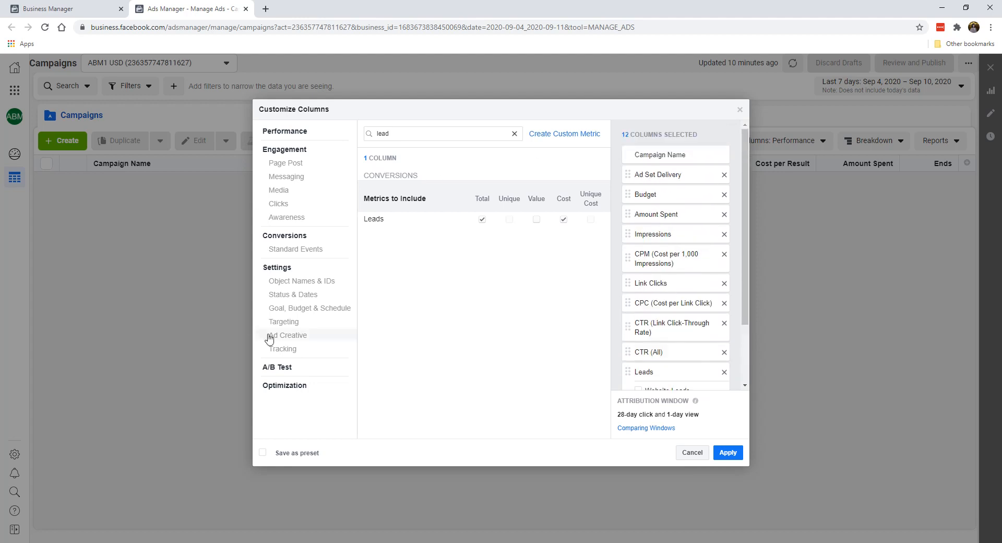
scroll(677, 214, "down", 3)
scroll(644, 254, "up", 2)
- Save the selected columns as a preset named "Lead Gen" and apply it to the campaigns table
left_click(307, 456)
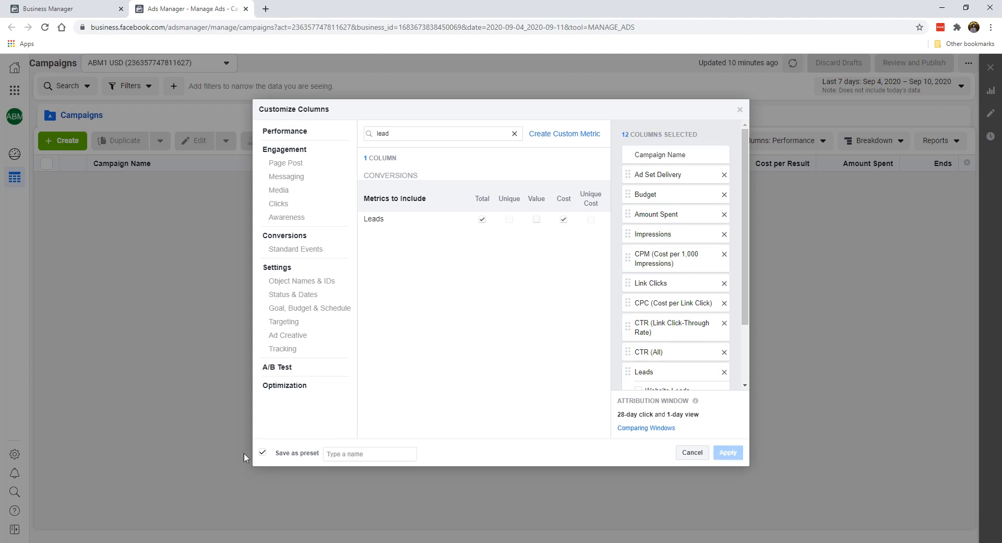
left_click(349, 456)
type("Lead Gen")
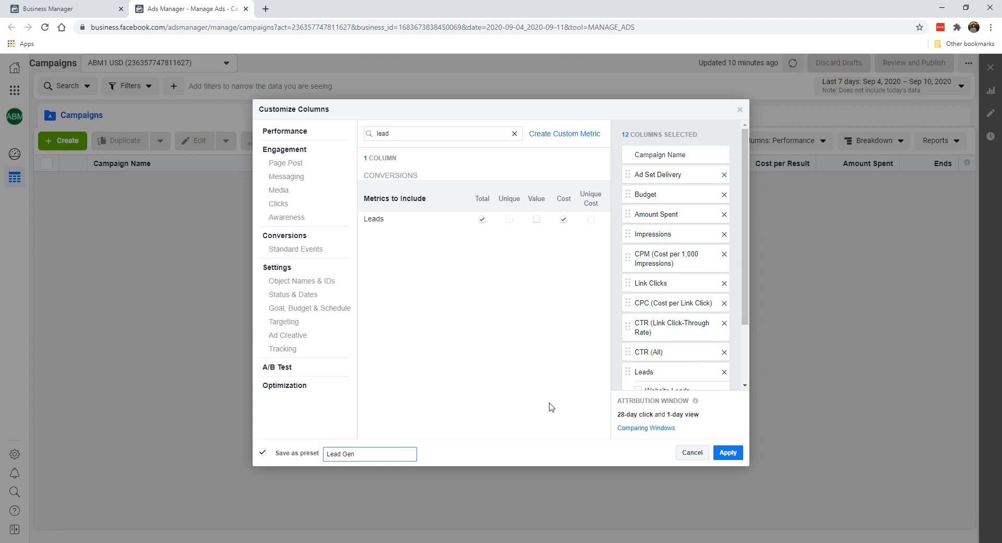
scroll(646, 351, "down", 2)
left_click(727, 452)
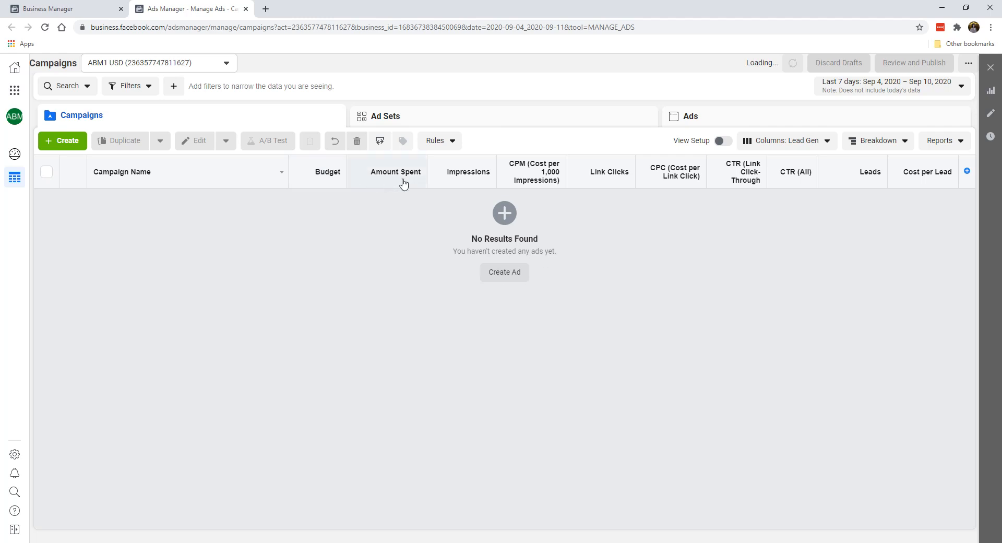
- Set the Lead Gen column preset as the default for the campaigns table
mouse_move(537, 167)
mouse_move(742, 184)
left_click(803, 146)
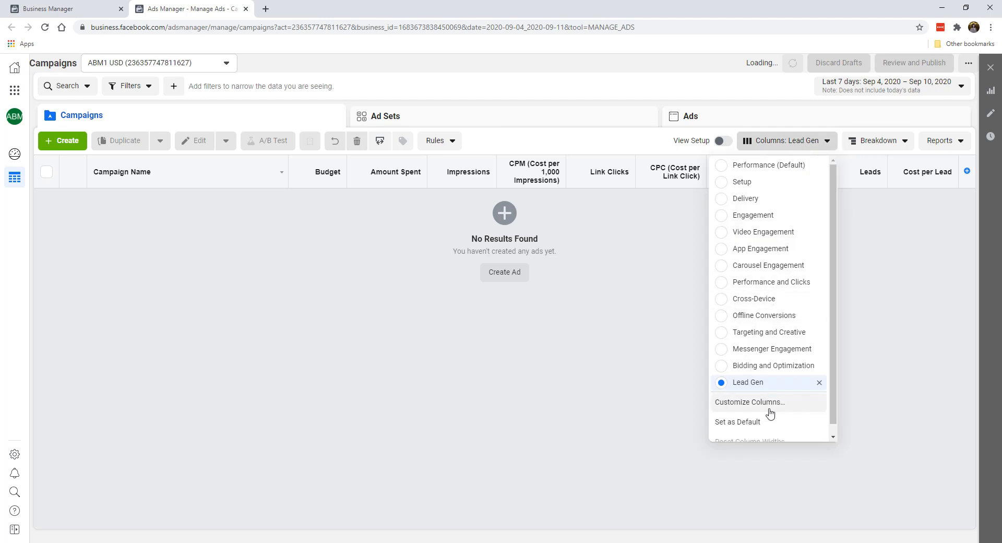
scroll(768, 412, "down", 1)
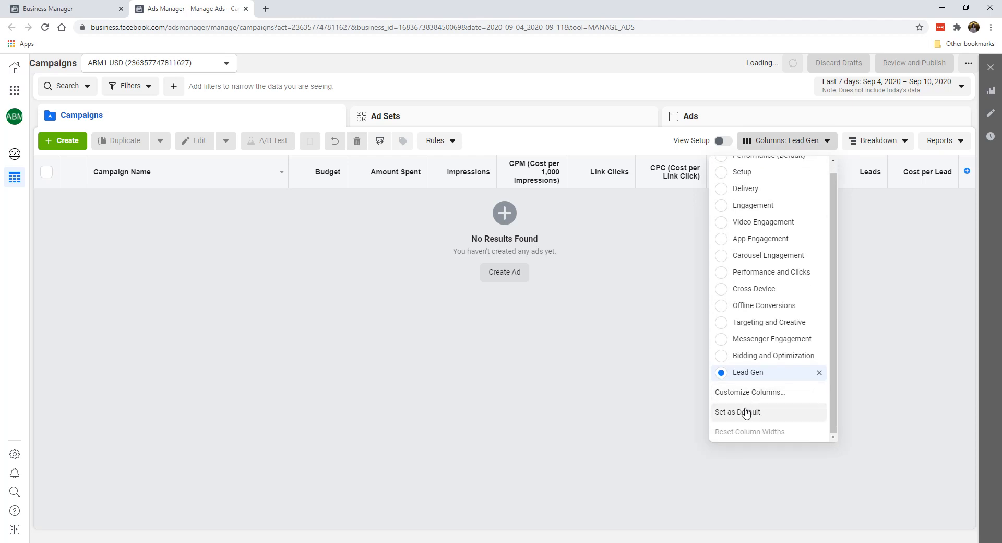
left_click(749, 417)
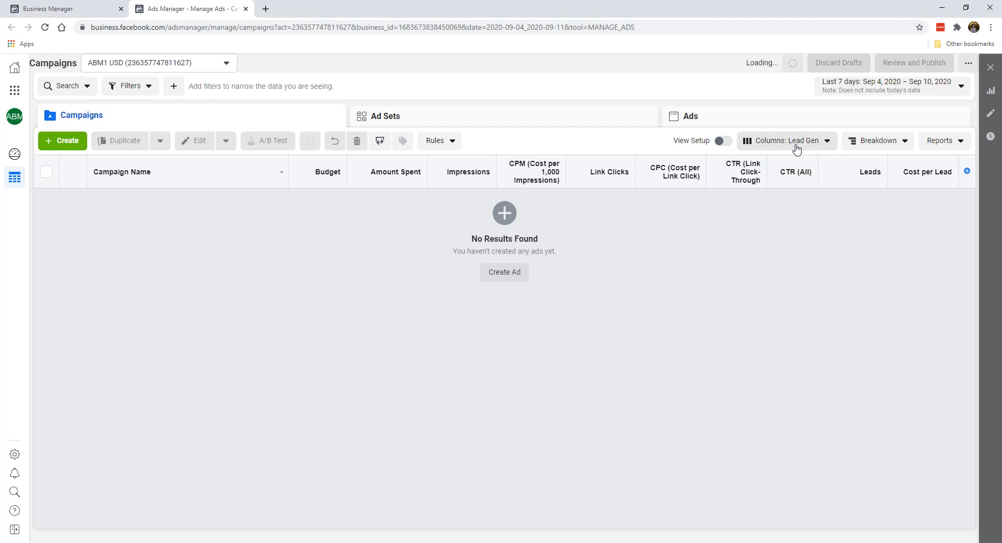
- Reload the page and check which column preset is marked as the default
left_click(45, 27)
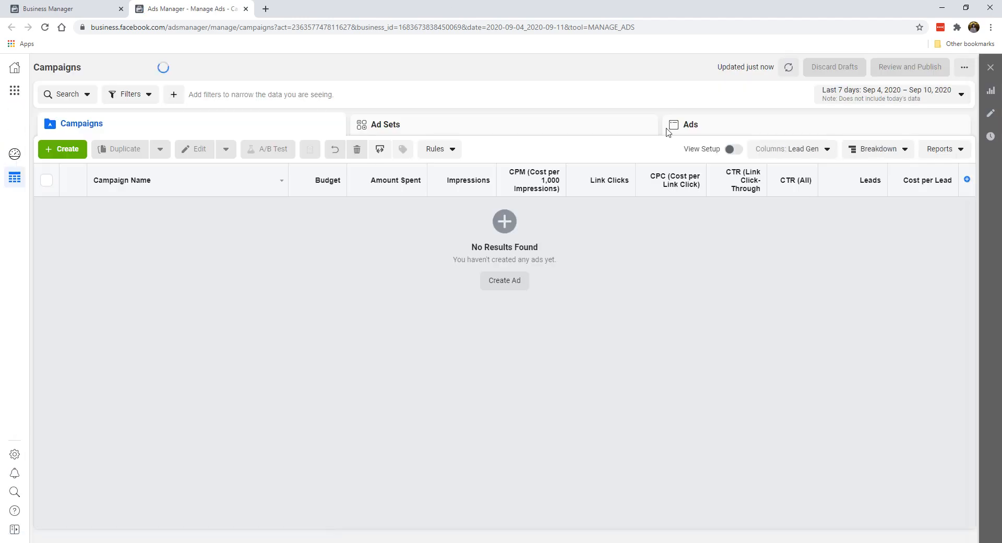
left_click(797, 149)
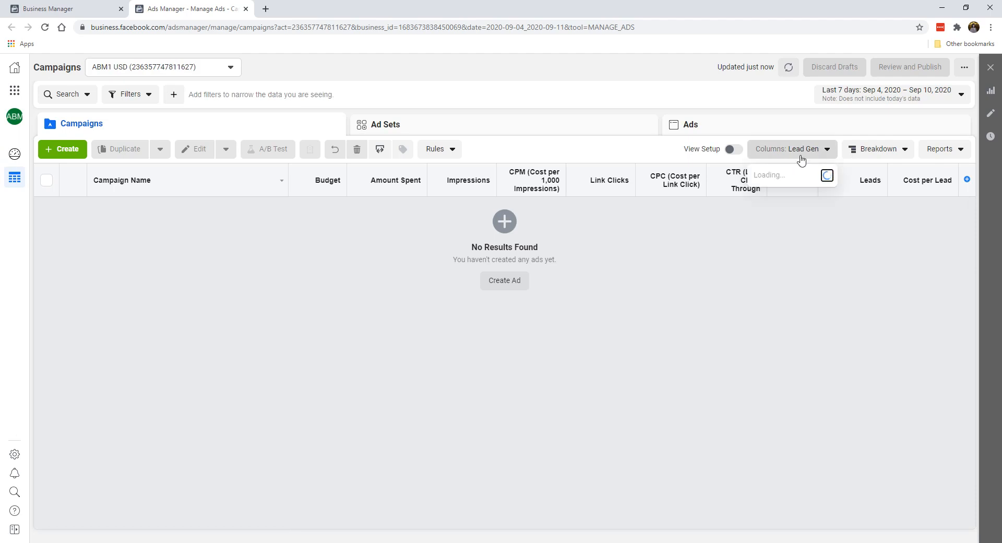
left_click(797, 155)
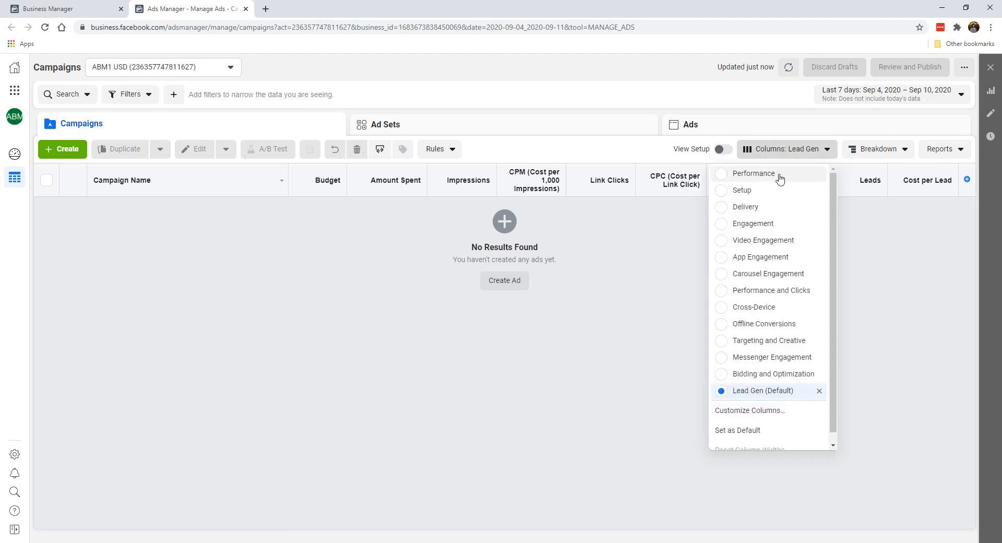
- Switch the table to the Performance column preset and back to Lead Gen
left_click(780, 177)
left_click(783, 152)
scroll(770, 249, "down", 1)
left_click(757, 382)
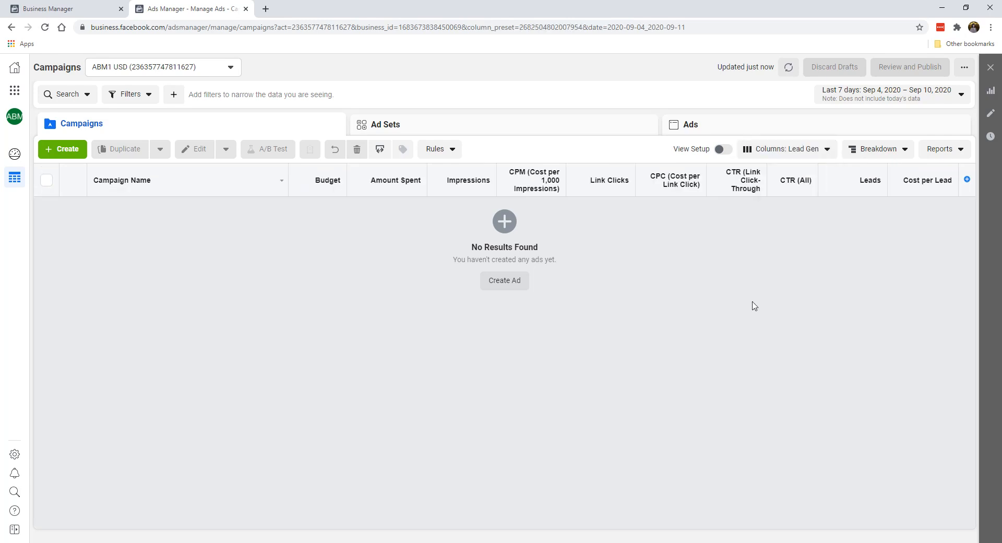
- Open the column customization for the Lead Gen preset, review its selected columns, and close it without changes
left_click(786, 151)
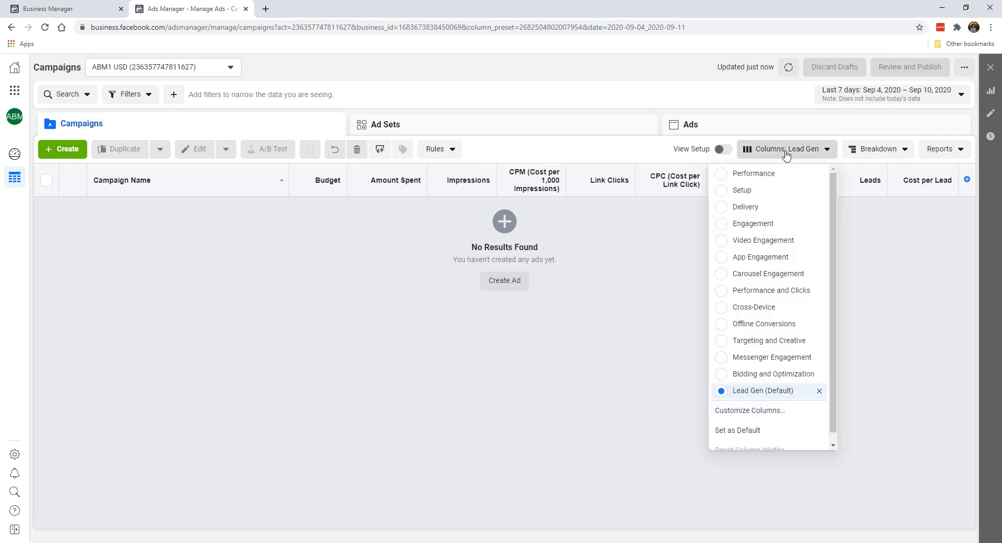
scroll(772, 300, "down", 1)
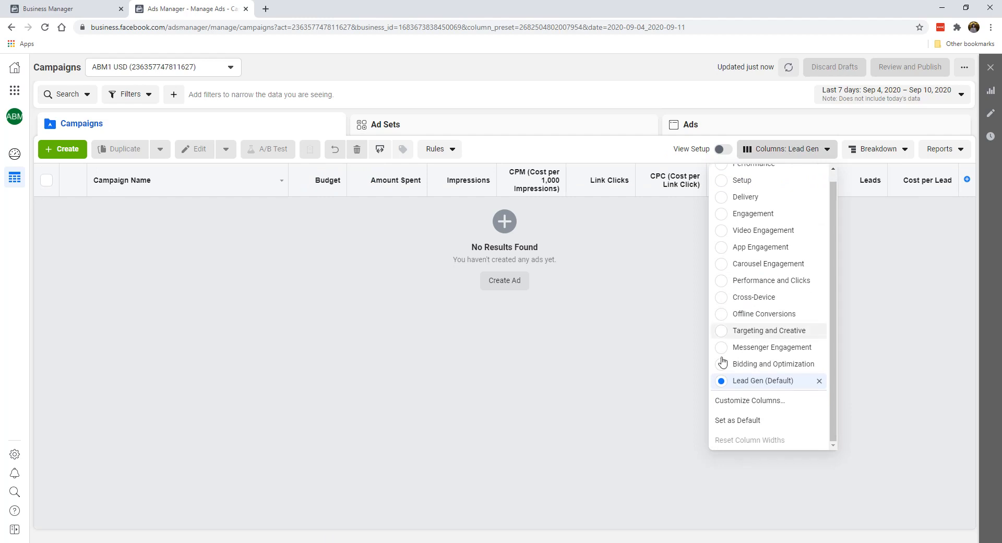
left_click(731, 400)
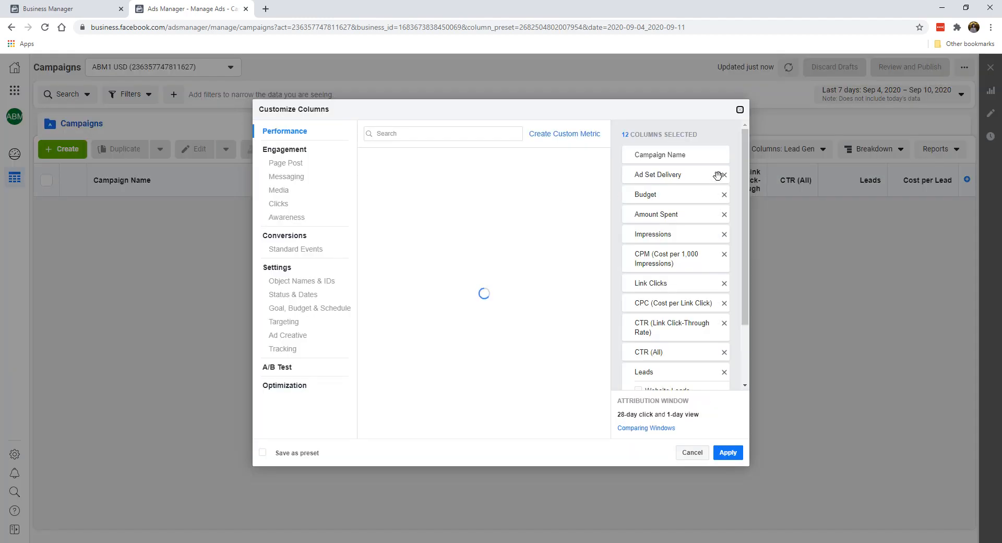
scroll(667, 253, "down", 2)
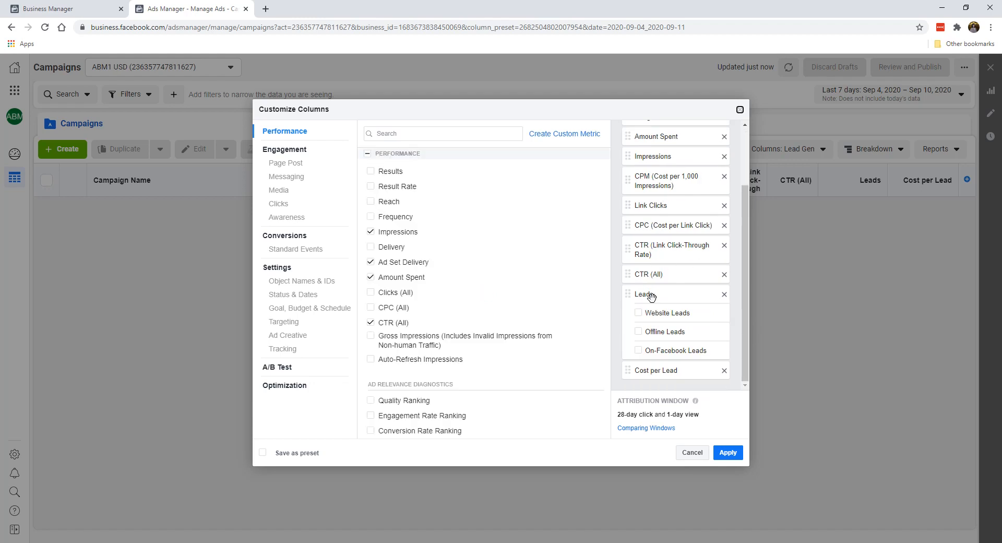
scroll(658, 209, "up", 2)
scroll(655, 261, "down", 3)
left_click(740, 109)
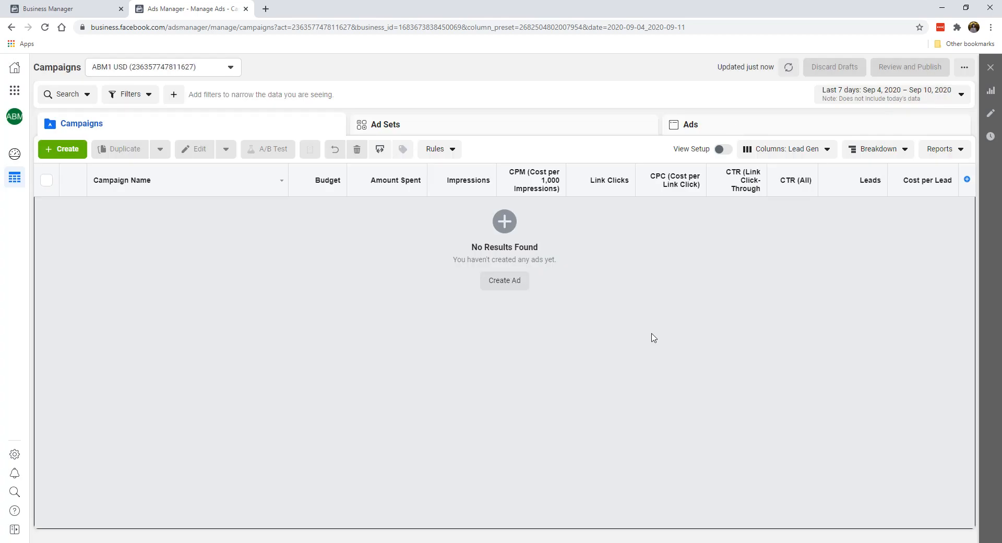